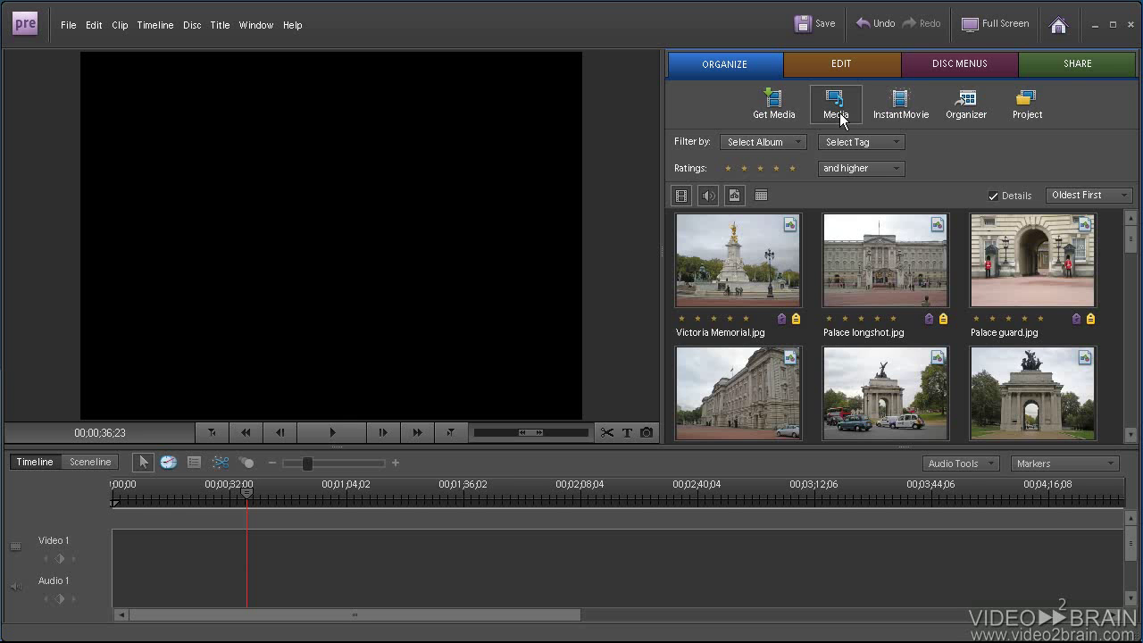
Step: Filter the media to the London - 2009 tag, hide still images, and select all clips
{"action": "left_click", "coordinate": [875, 142]}
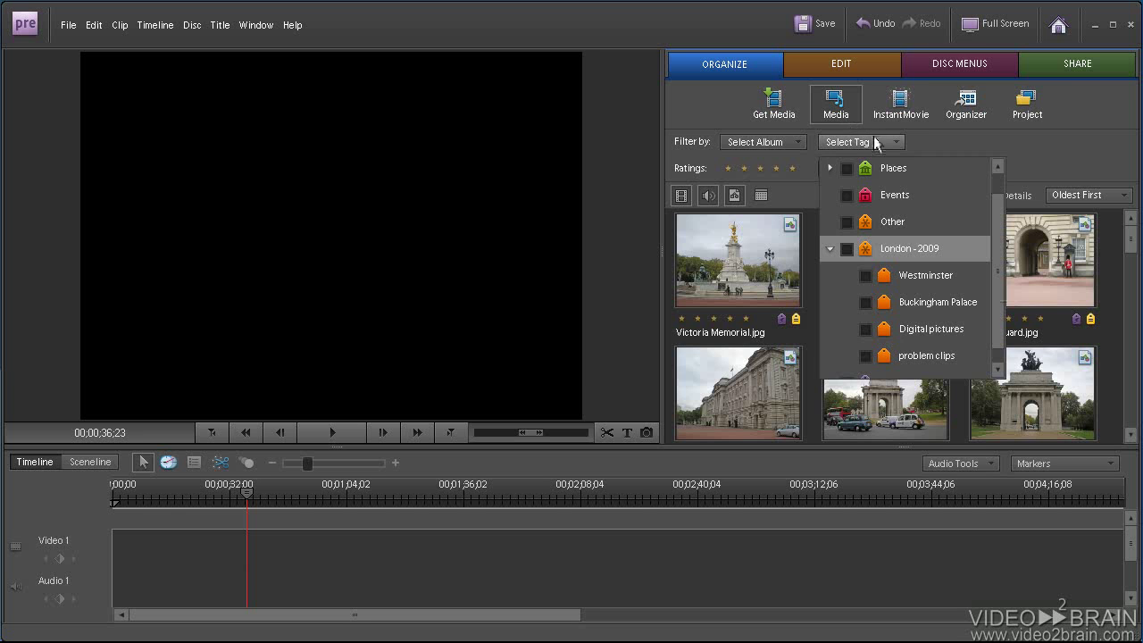
{"action": "left_click", "coordinate": [849, 250]}
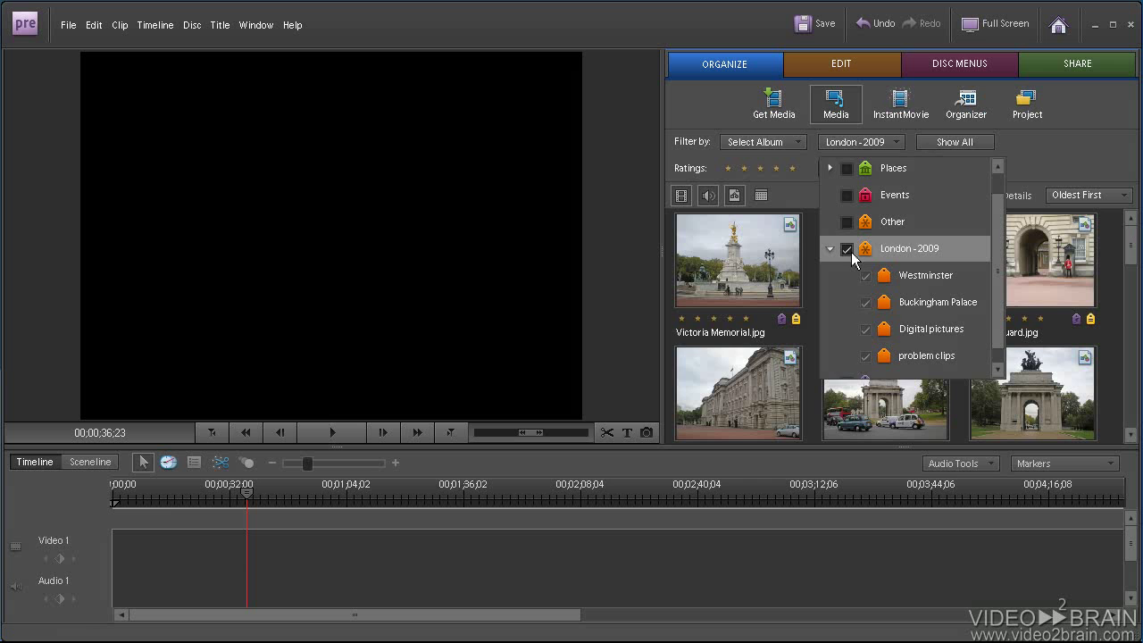
{"action": "left_click", "coordinate": [801, 189]}
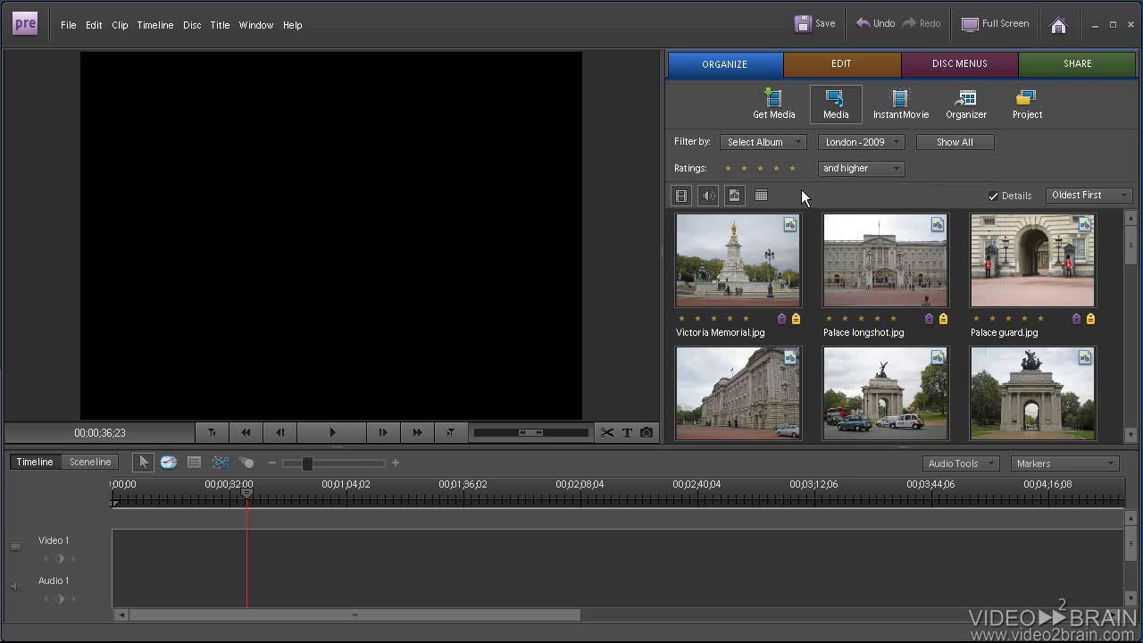
{"action": "left_click", "coordinate": [735, 195]}
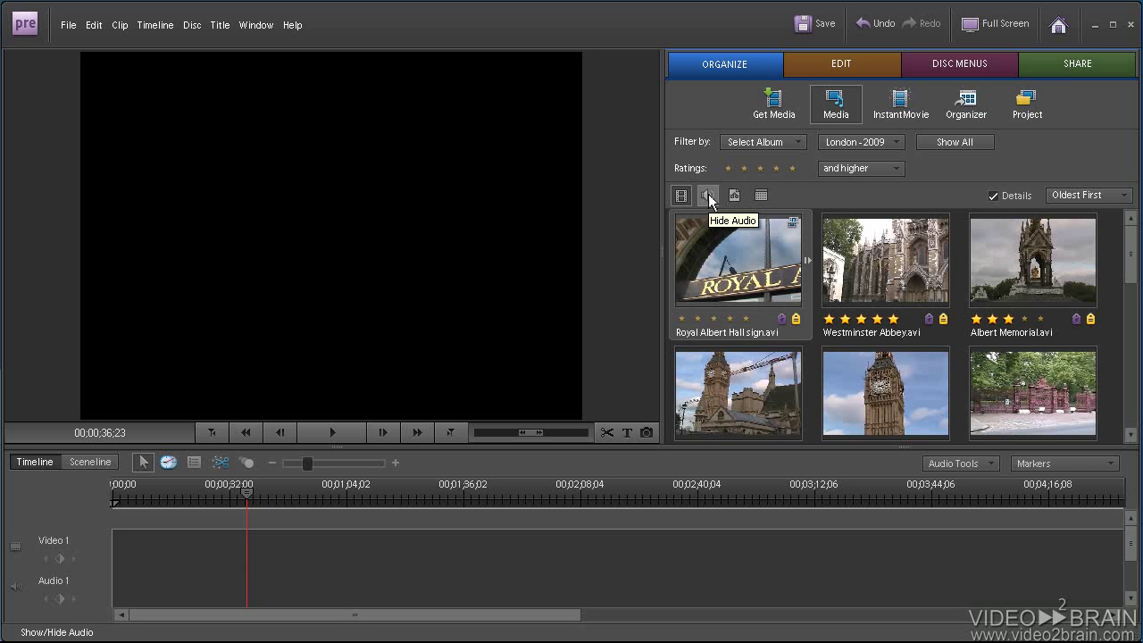
{"action": "key", "text": "ctrl+a"}
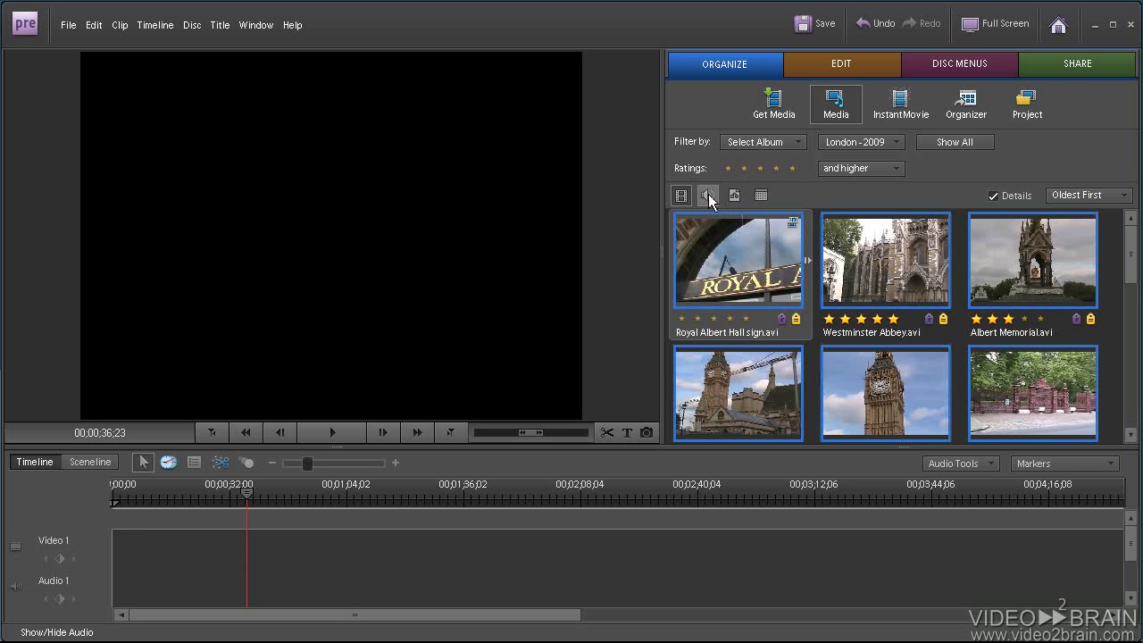
Step: Start an InstantMovie from the selected clips, preview the Fun theme, then choose it
{"action": "left_click", "coordinate": [904, 113]}
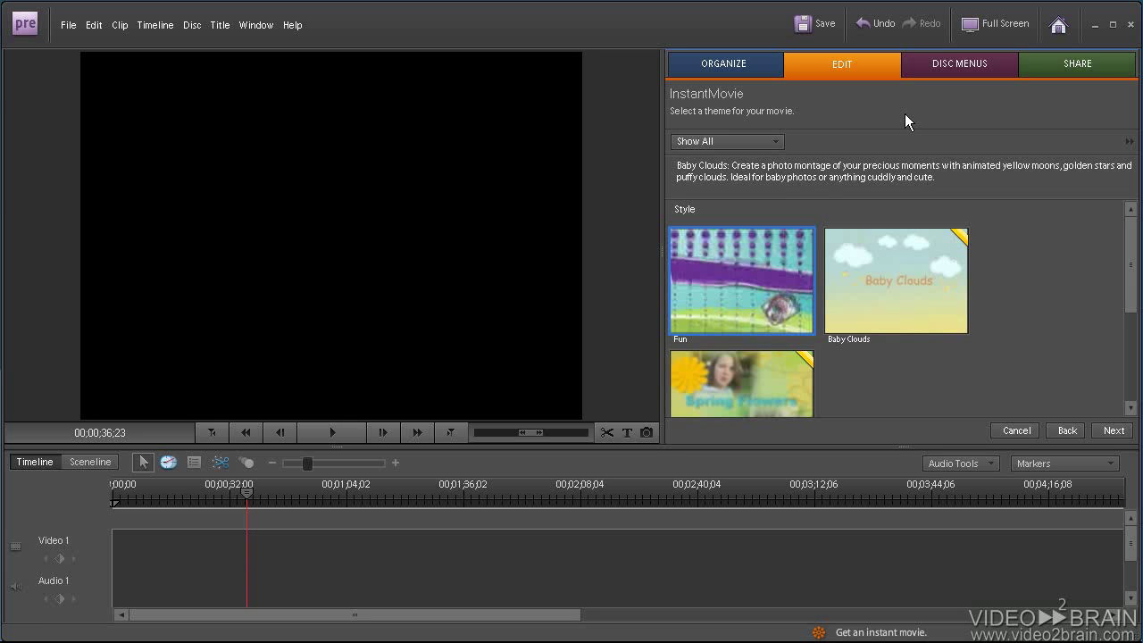
{"action": "mouse_move", "coordinate": [767, 279]}
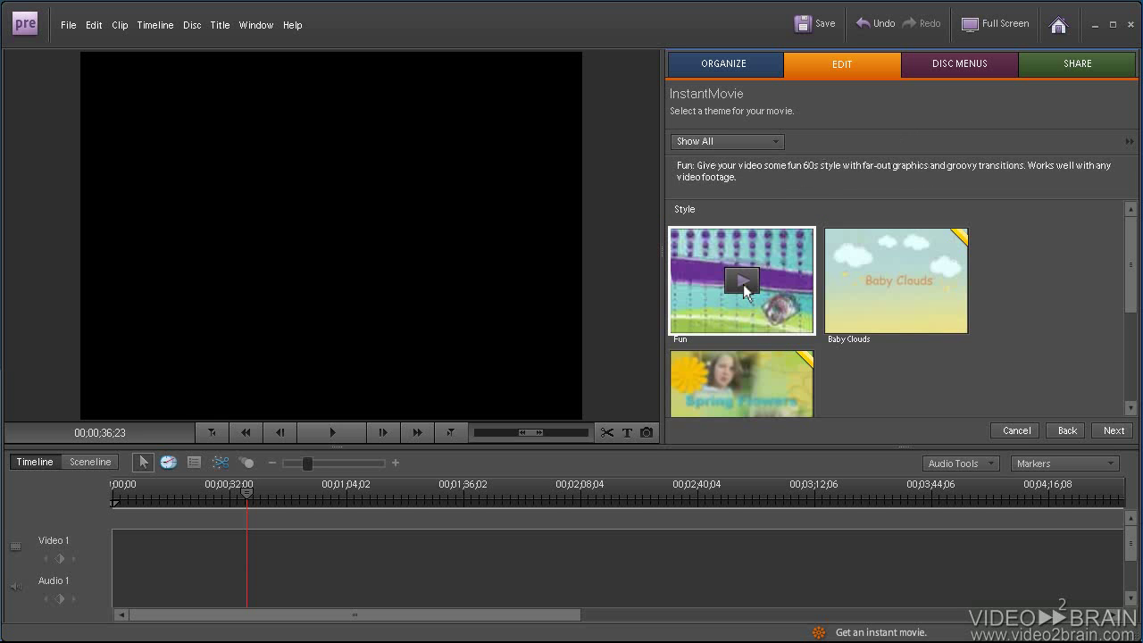
{"action": "left_click", "coordinate": [741, 281]}
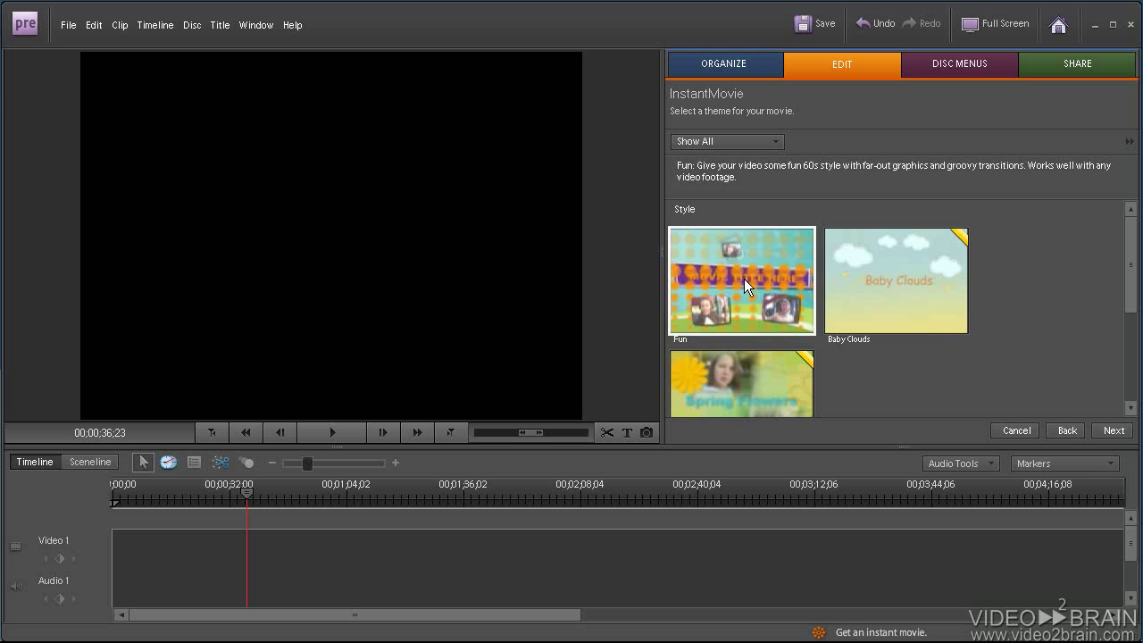
{"action": "left_click", "coordinate": [798, 210]}
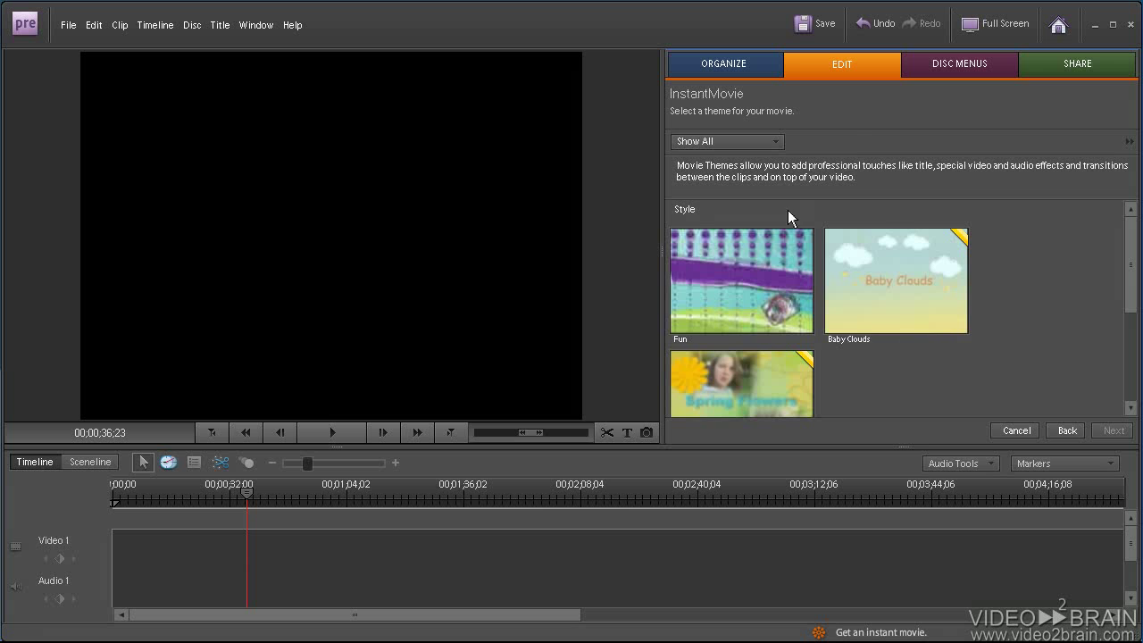
{"action": "left_click", "coordinate": [764, 241]}
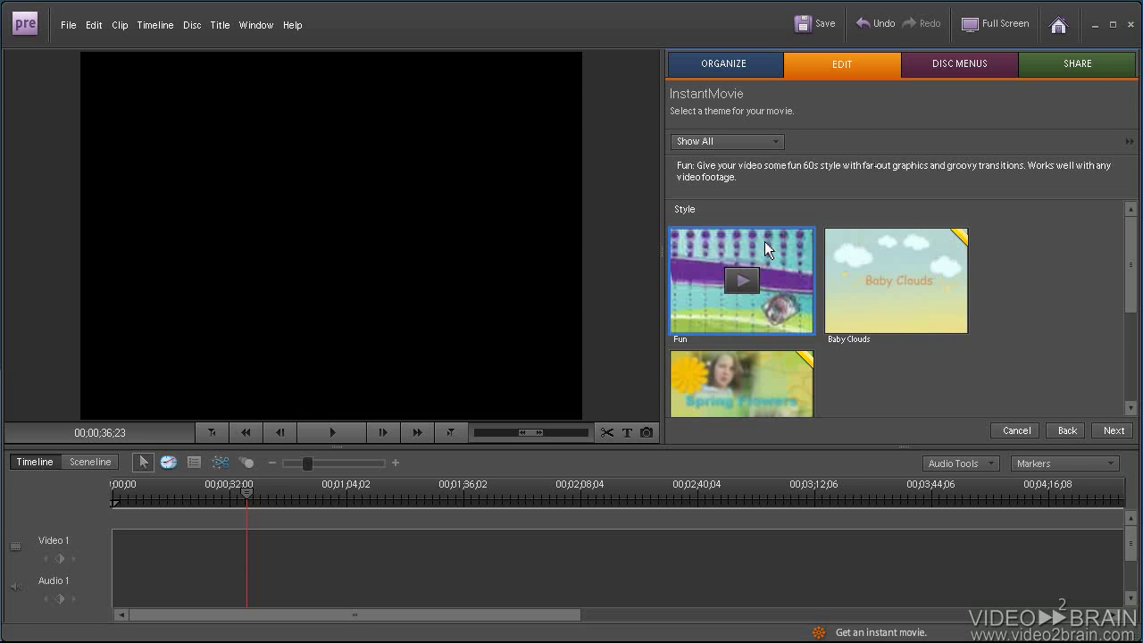
Step: Change the Fun theme's opening title to 'My London Trip' and expand the Music options
{"action": "left_click", "coordinate": [1116, 430]}
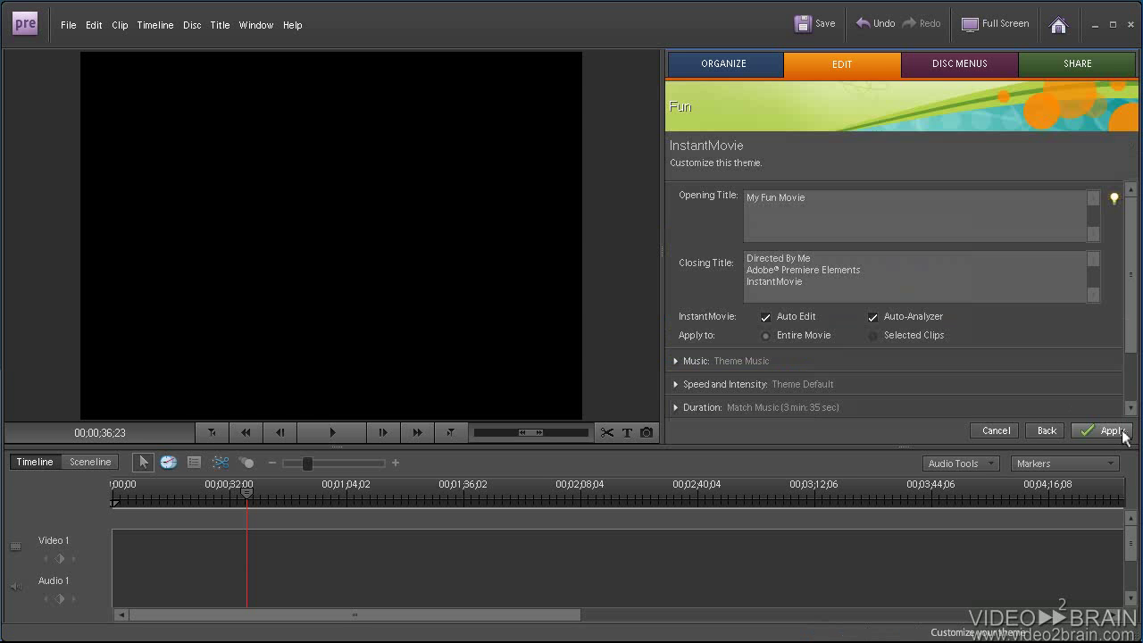
{"action": "left_click", "coordinate": [832, 195]}
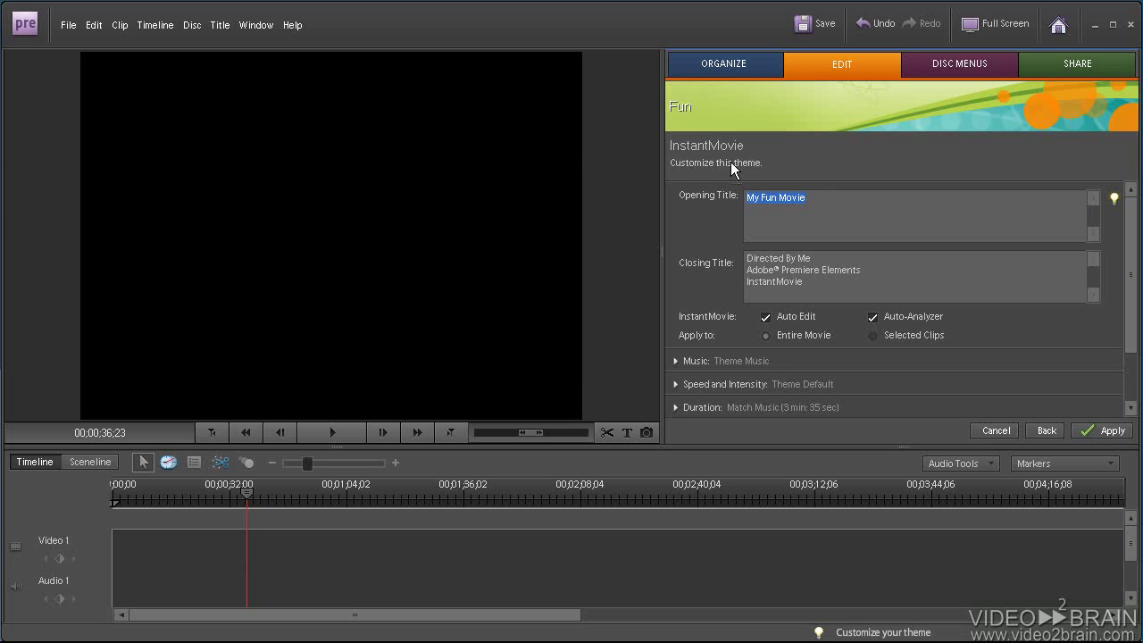
{"action": "type", "text": "My London Trip"}
{"action": "left_click", "coordinate": [675, 362]}
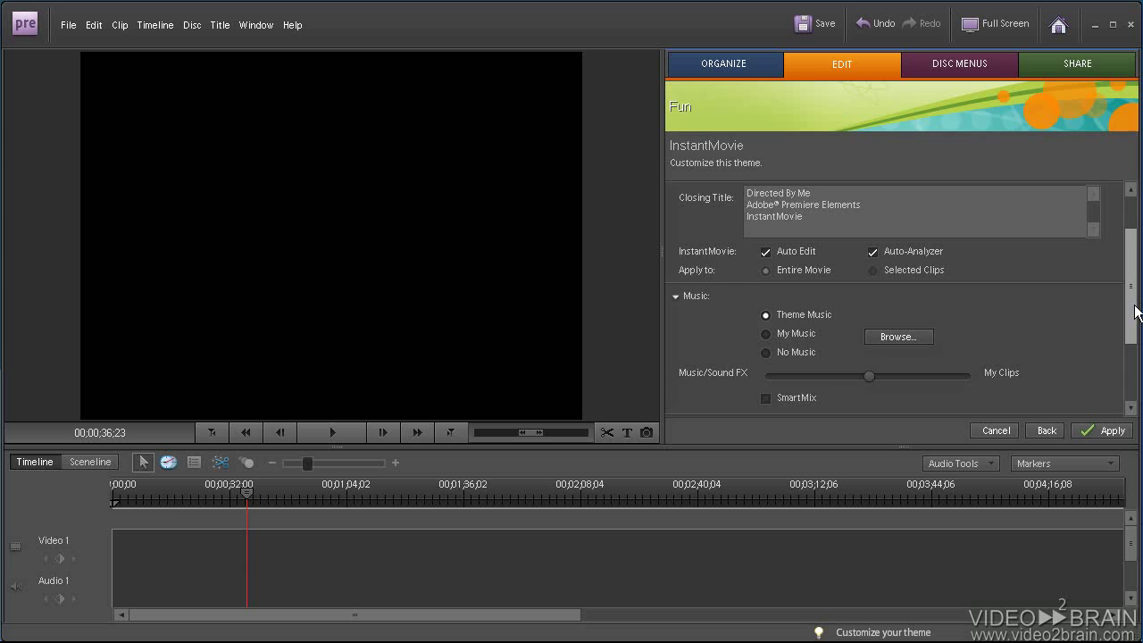
Step: Try My Music and No Music, then settle back on Theme Music
{"action": "scroll", "coordinate": [1132, 306], "scroll_direction": "down", "scroll_amount": 2}
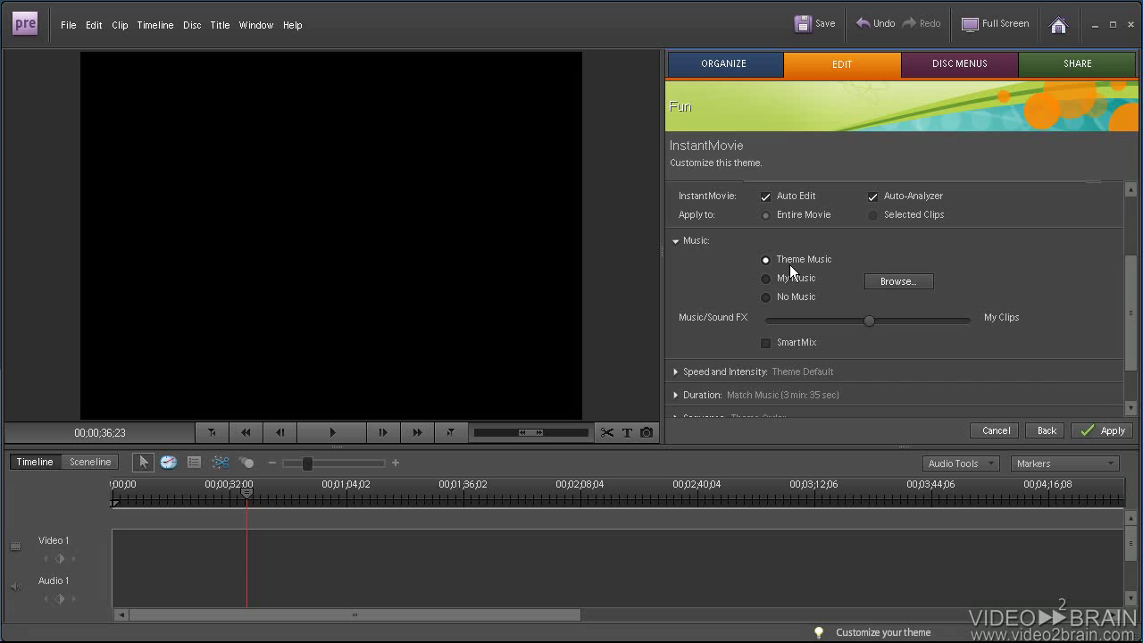
{"action": "left_click", "coordinate": [766, 280]}
{"action": "left_click", "coordinate": [766, 298]}
{"action": "left_click", "coordinate": [766, 260]}
Step: Set the Music/Sound FX balance slightly left of centre, toward the music
{"action": "left_click_drag", "start_coordinate": [771, 320], "coordinate": [981, 321]}
{"action": "left_click_drag", "start_coordinate": [841, 330], "coordinate": [928, 326]}
{"action": "left_click_drag", "start_coordinate": [811, 324], "coordinate": [764, 323]}
{"action": "left_click", "coordinate": [675, 241]}
{"action": "left_click", "coordinate": [689, 311]}
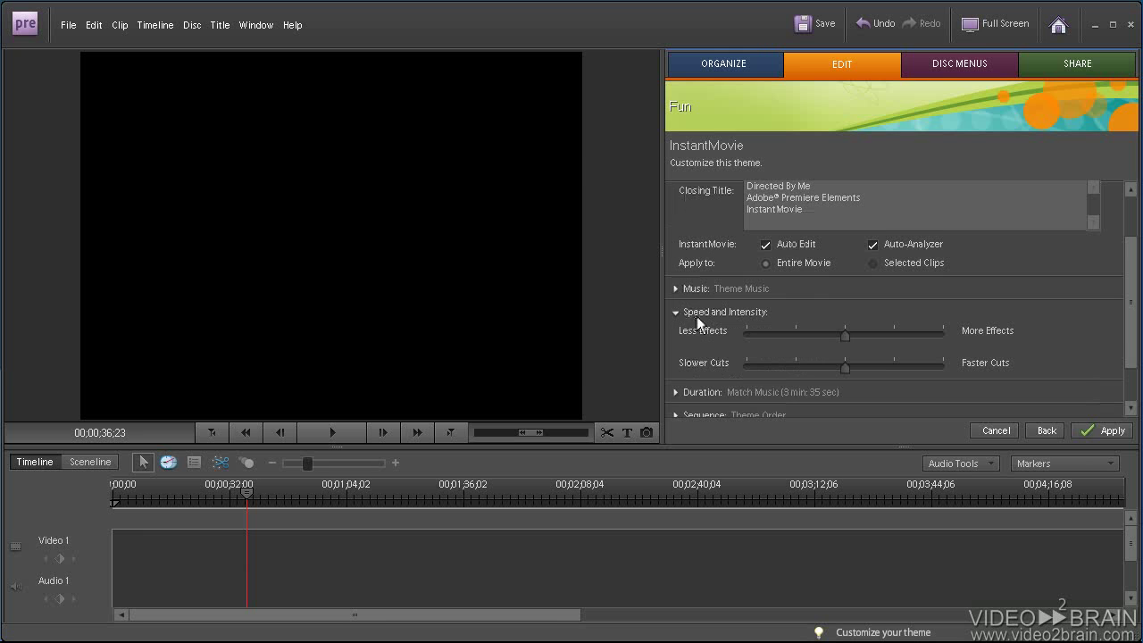
{"action": "left_click_drag", "start_coordinate": [1130, 327], "coordinate": [1131, 352]}
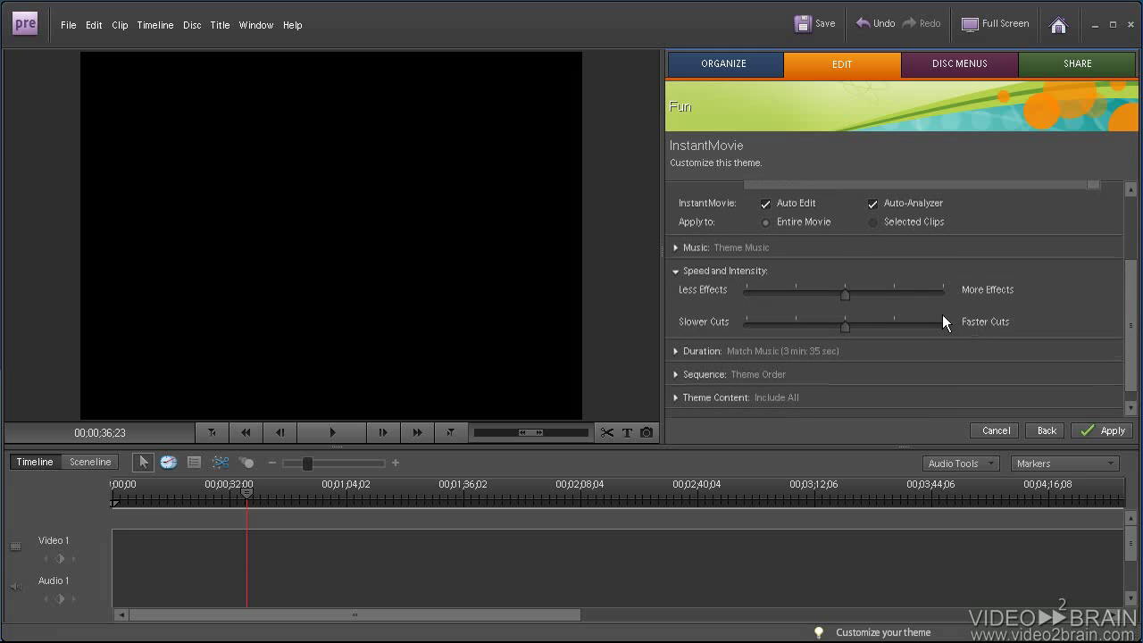
{"action": "left_click_drag", "start_coordinate": [845, 293], "coordinate": [939, 292]}
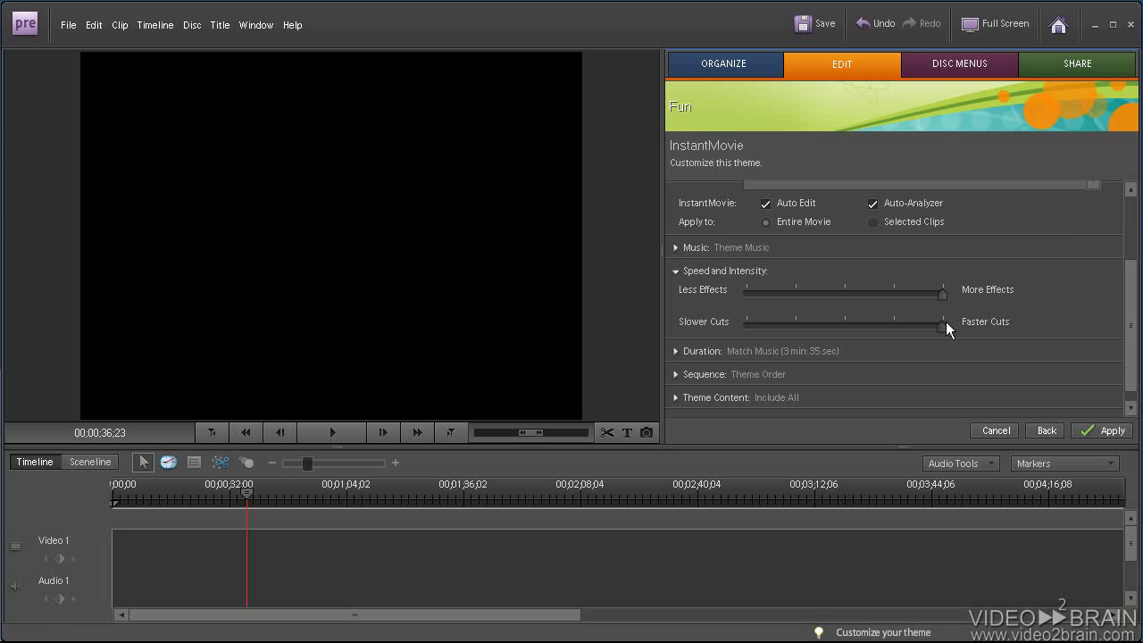
{"action": "left_click_drag", "start_coordinate": [881, 327], "coordinate": [773, 332]}
{"action": "left_click", "coordinate": [935, 294]}
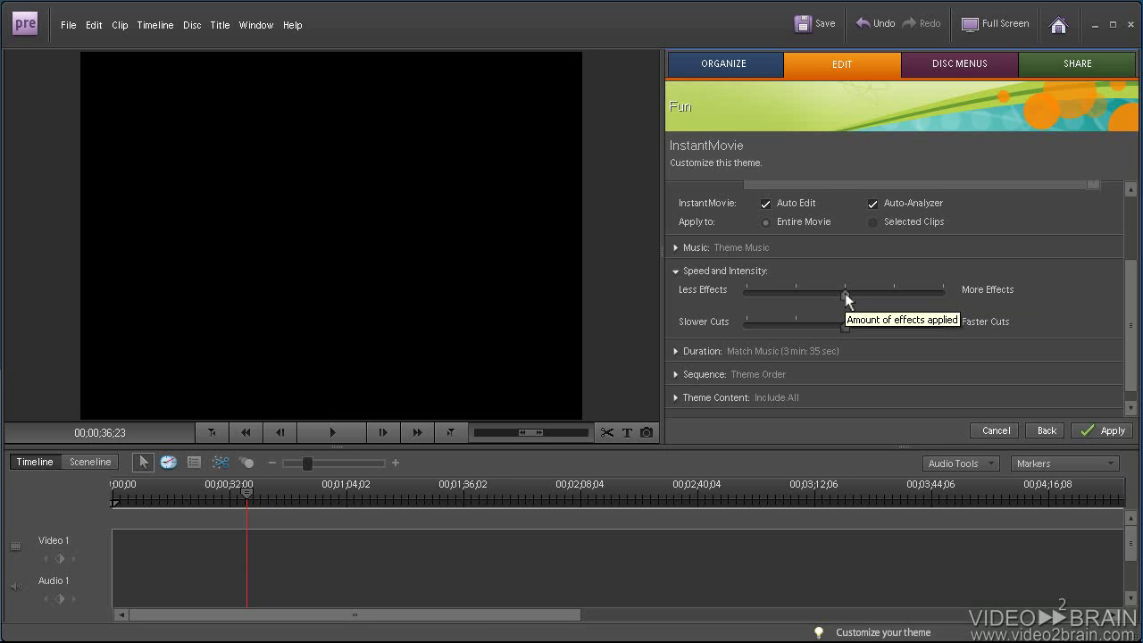
{"action": "left_click", "coordinate": [676, 272]}
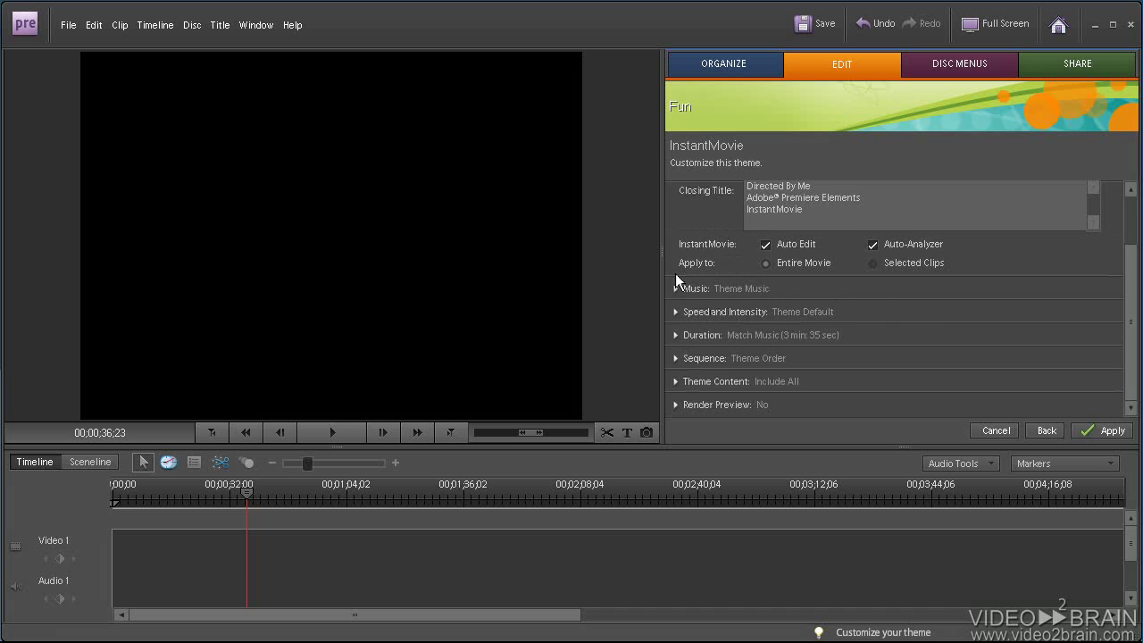
{"action": "left_click", "coordinate": [675, 334]}
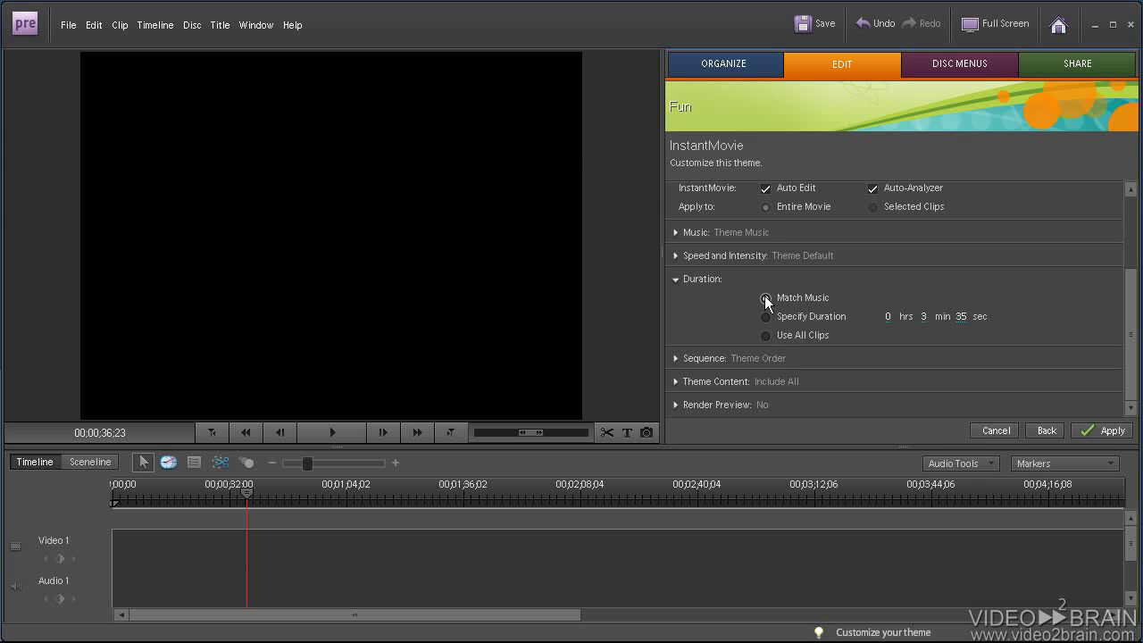
Step: Set the clip sequence to Theme Order after trying Time/Date order
{"action": "left_click", "coordinate": [675, 278]}
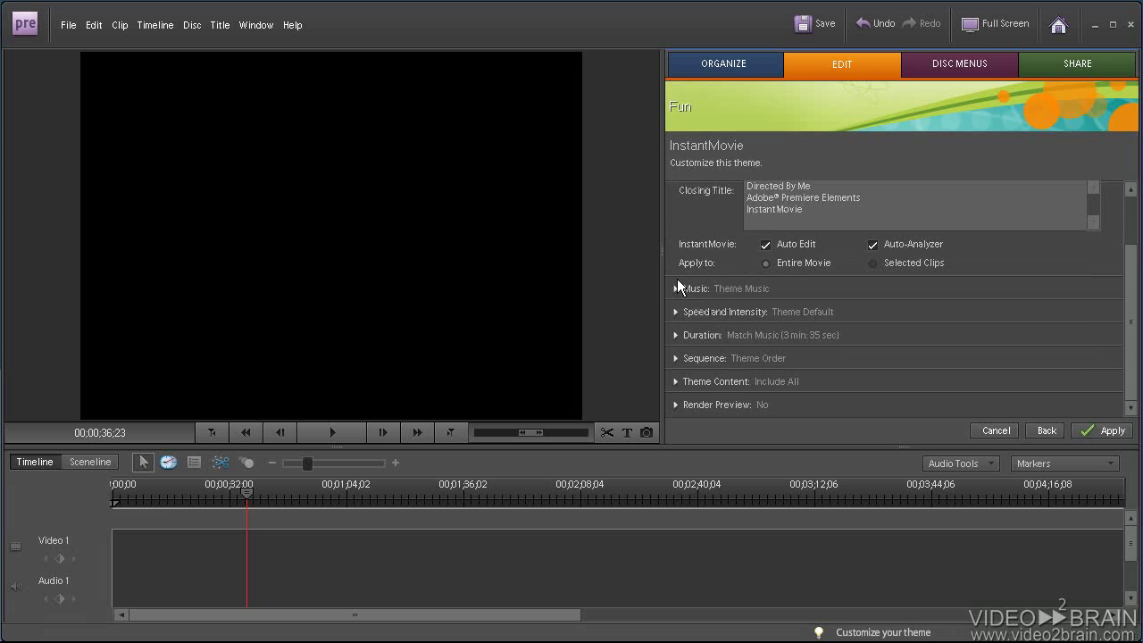
{"action": "left_click", "coordinate": [677, 359]}
{"action": "left_click_drag", "start_coordinate": [1127, 344], "coordinate": [1121, 371]}
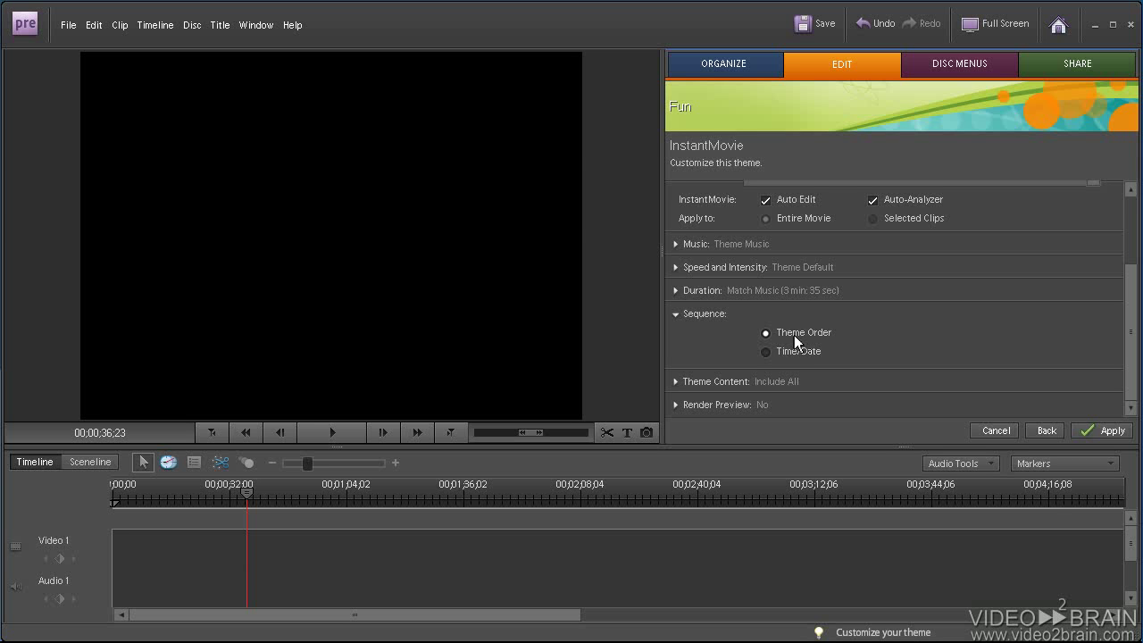
{"action": "left_click", "coordinate": [765, 353]}
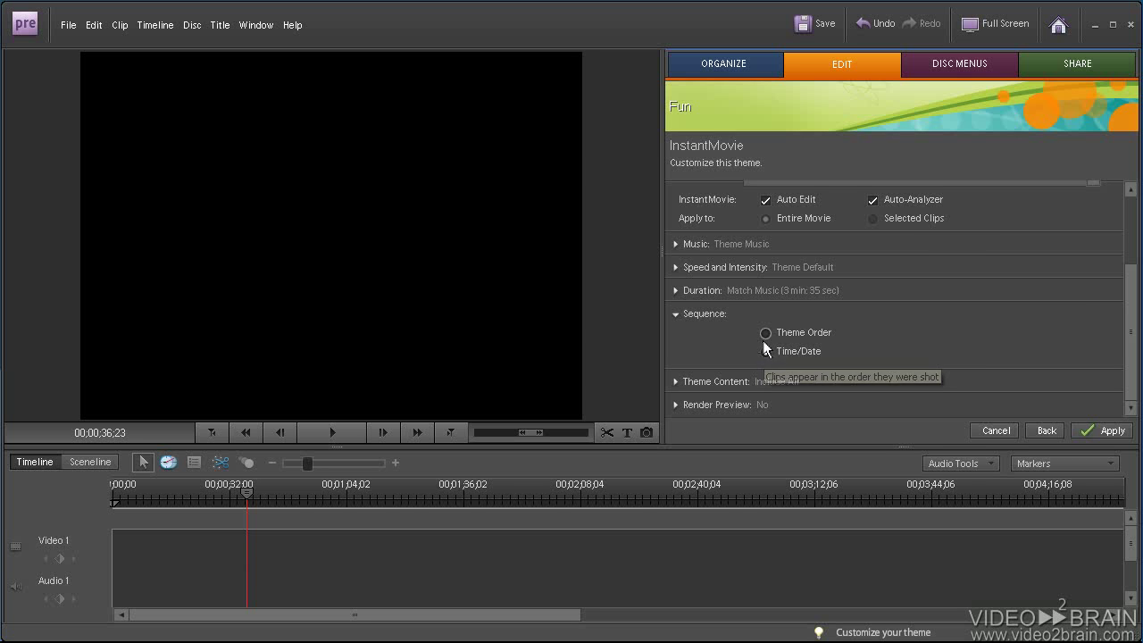
{"action": "left_click", "coordinate": [765, 333]}
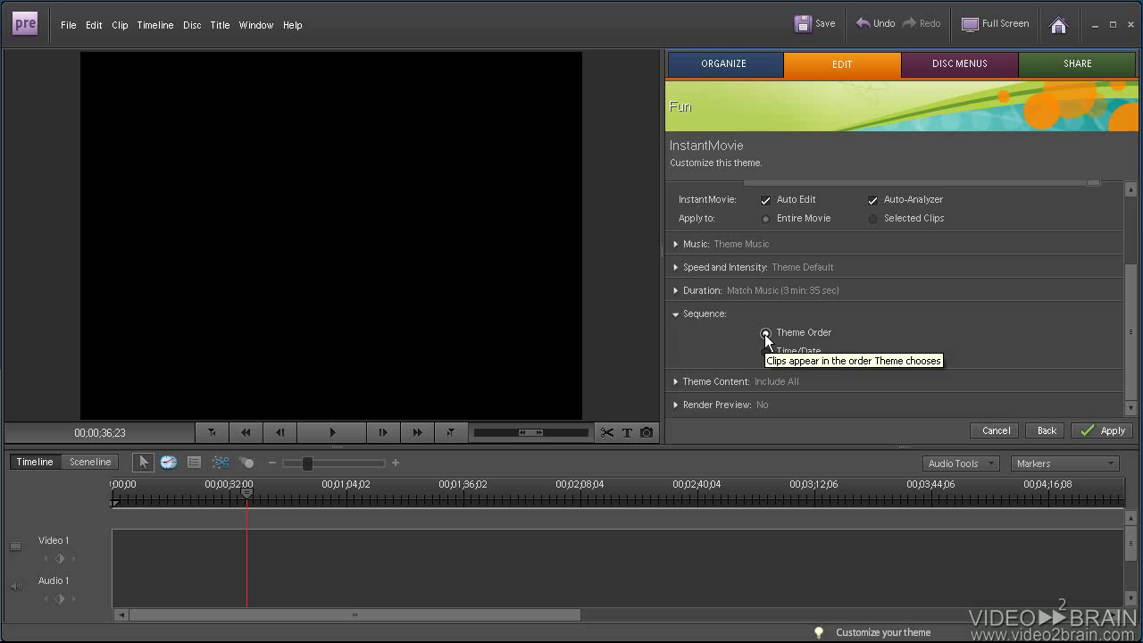
Step: Review the theme content options and leave Render Preview set to No
{"action": "left_click", "coordinate": [674, 381]}
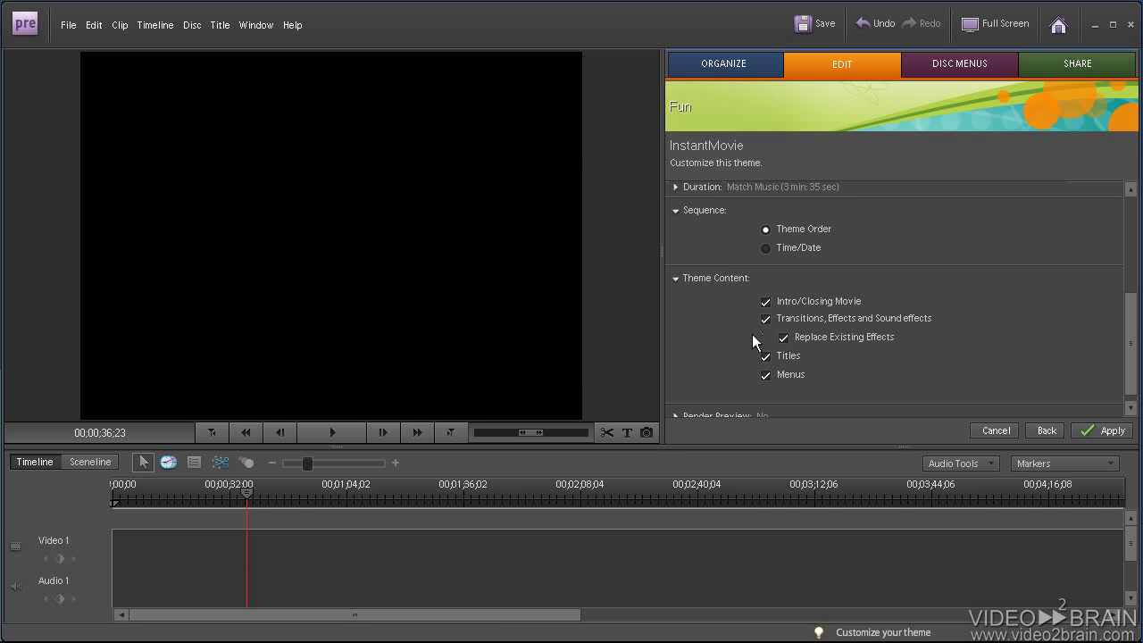
{"action": "left_click", "coordinate": [676, 278]}
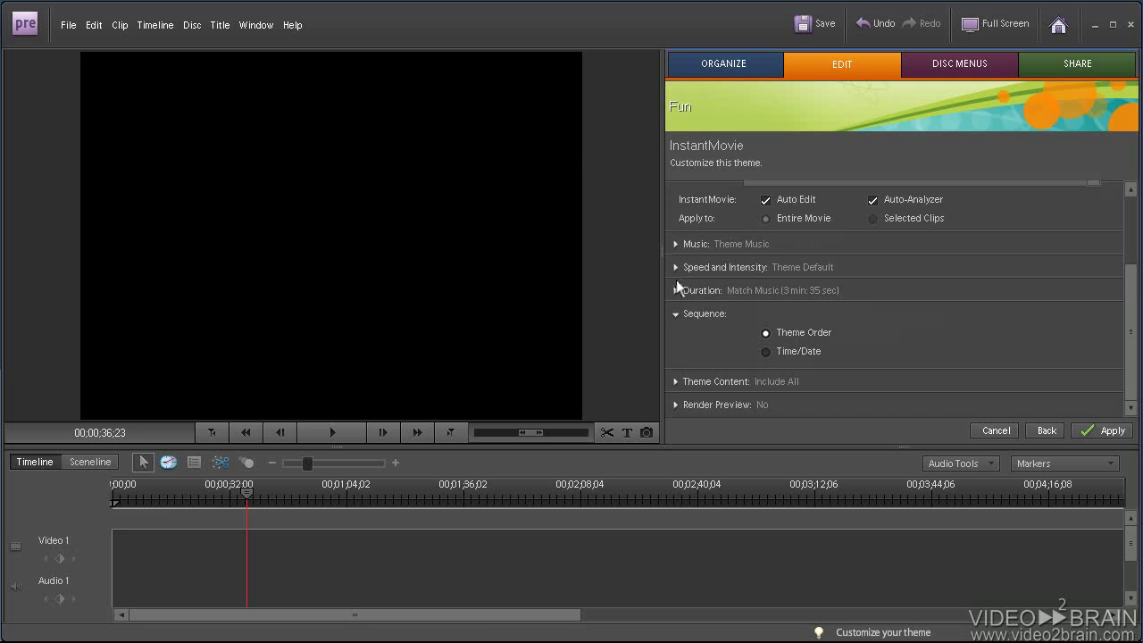
{"action": "left_click", "coordinate": [675, 405]}
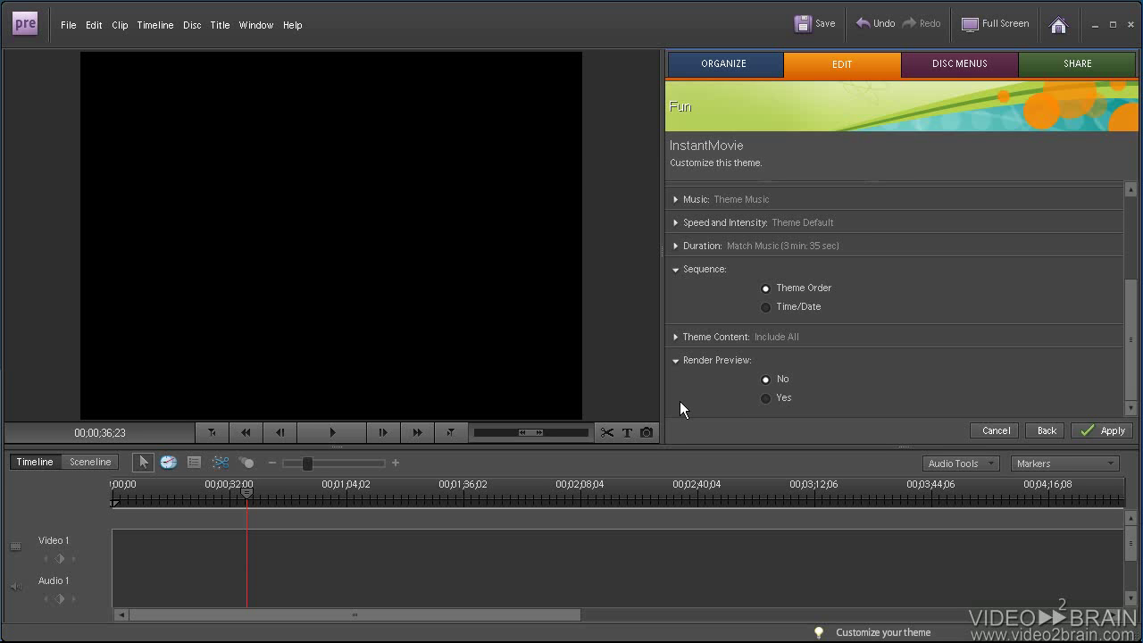
Step: Apply the Fun theme, declining to add more clips and skipping rendering
{"action": "left_click", "coordinate": [1087, 433]}
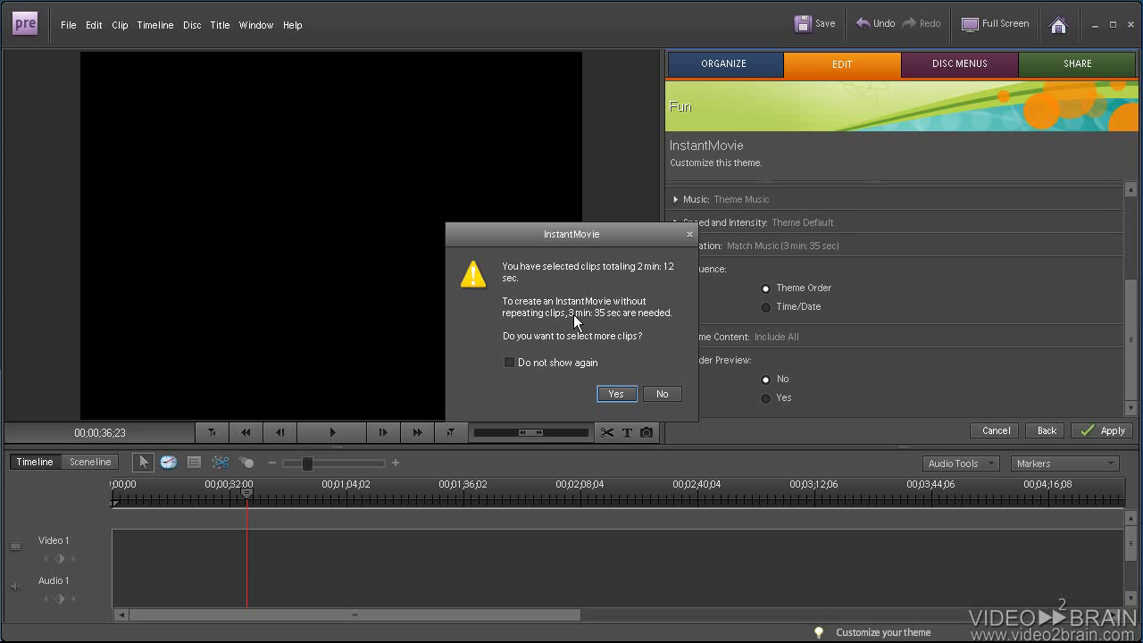
{"action": "left_click", "coordinate": [660, 395]}
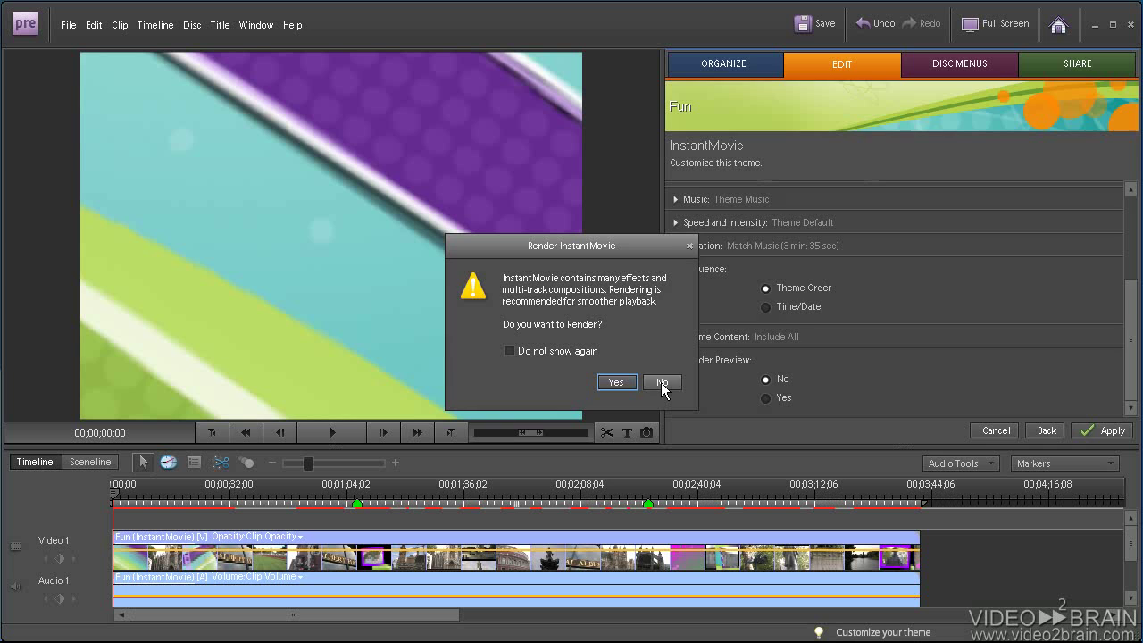
{"action": "left_click", "coordinate": [661, 382]}
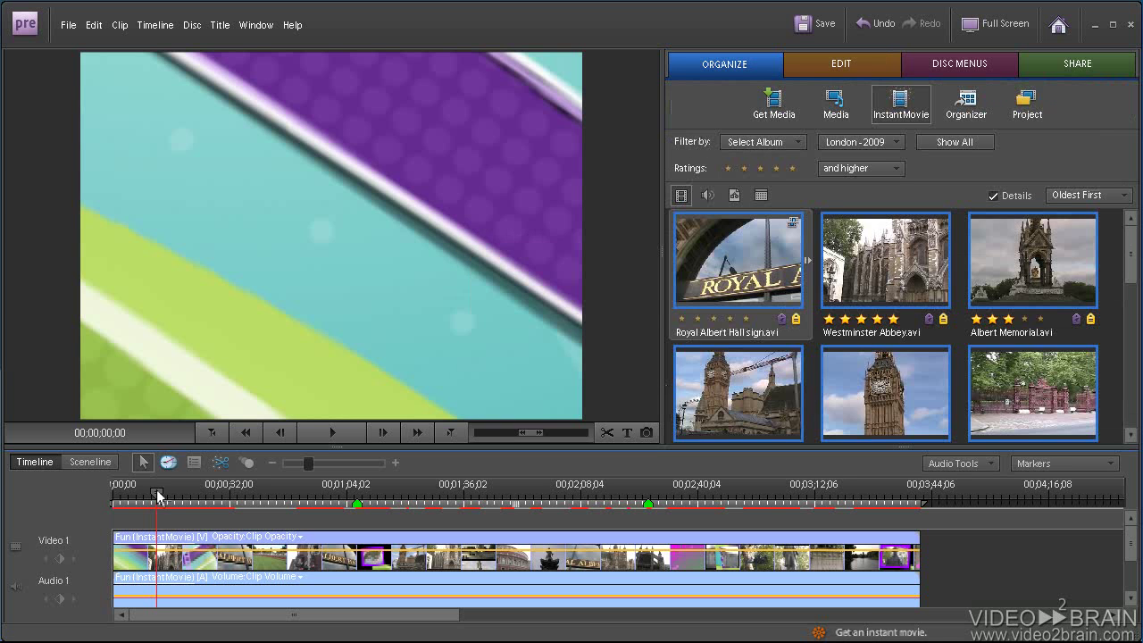
{"action": "left_click_drag", "start_coordinate": [157, 497], "coordinate": [113, 488]}
{"action": "left_click", "coordinate": [332, 432]}
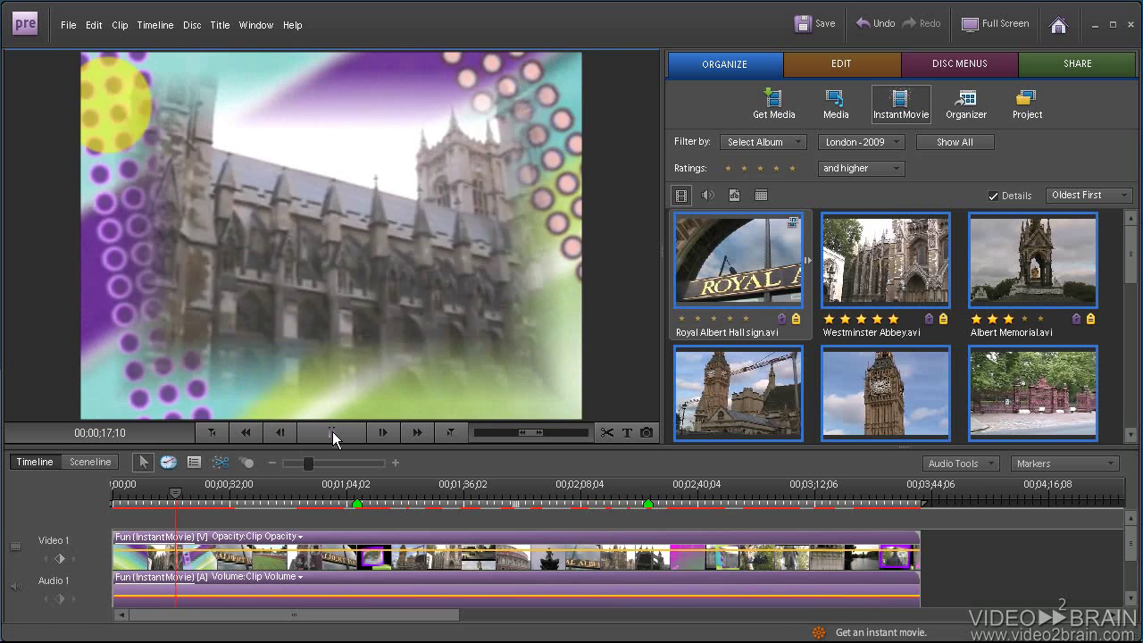
{"action": "left_click", "coordinate": [332, 435]}
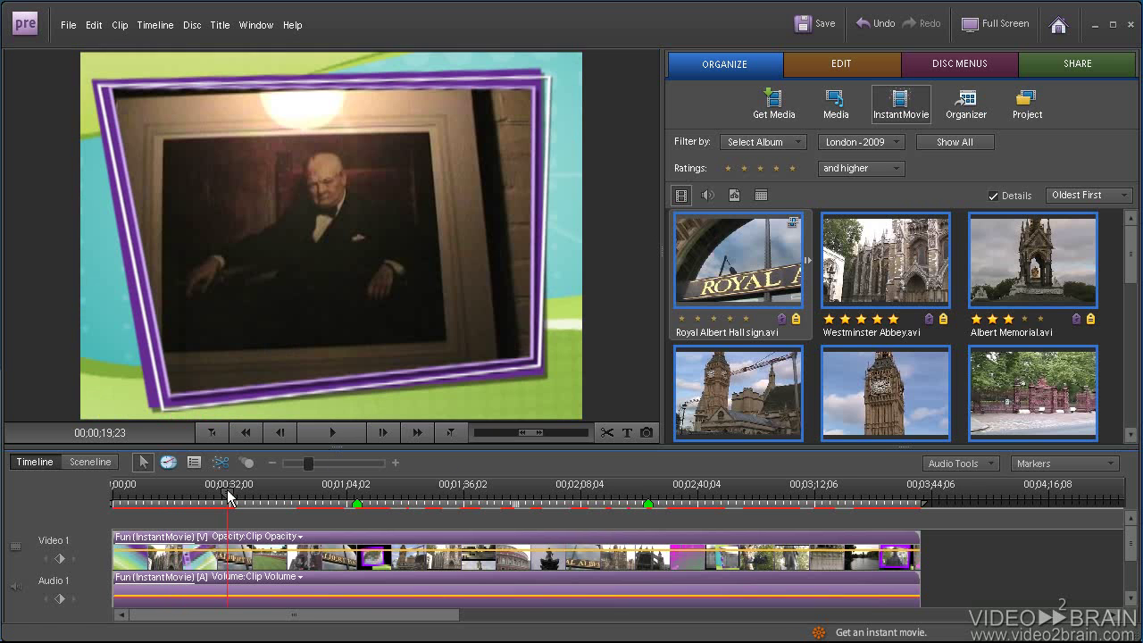
{"action": "left_click_drag", "start_coordinate": [227, 497], "coordinate": [294, 498]}
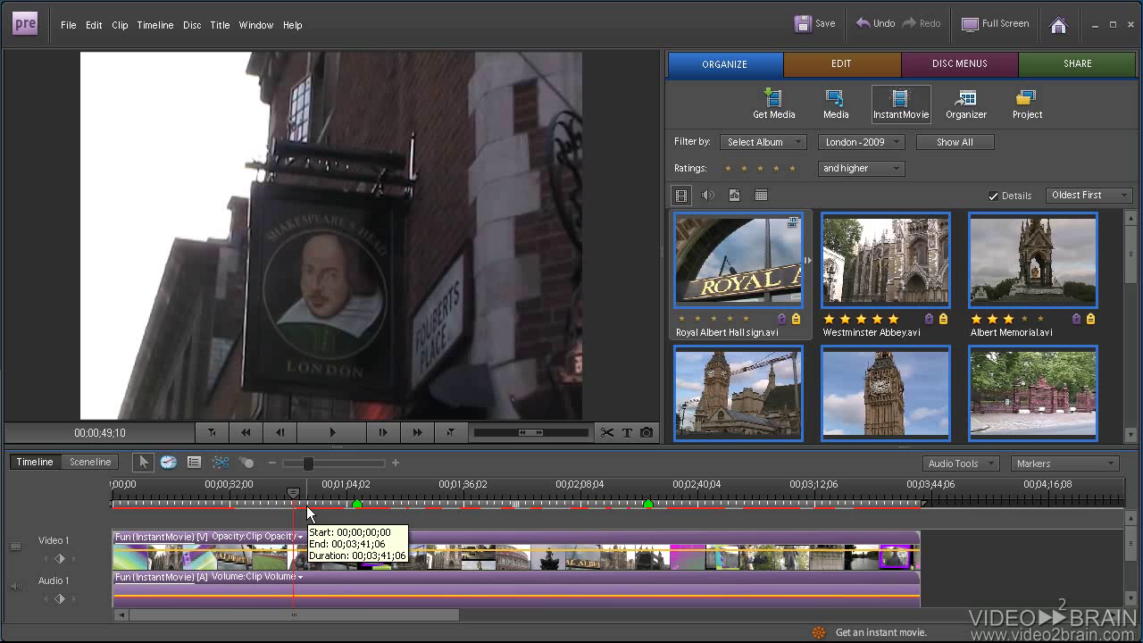
{"action": "left_click", "coordinate": [332, 432]}
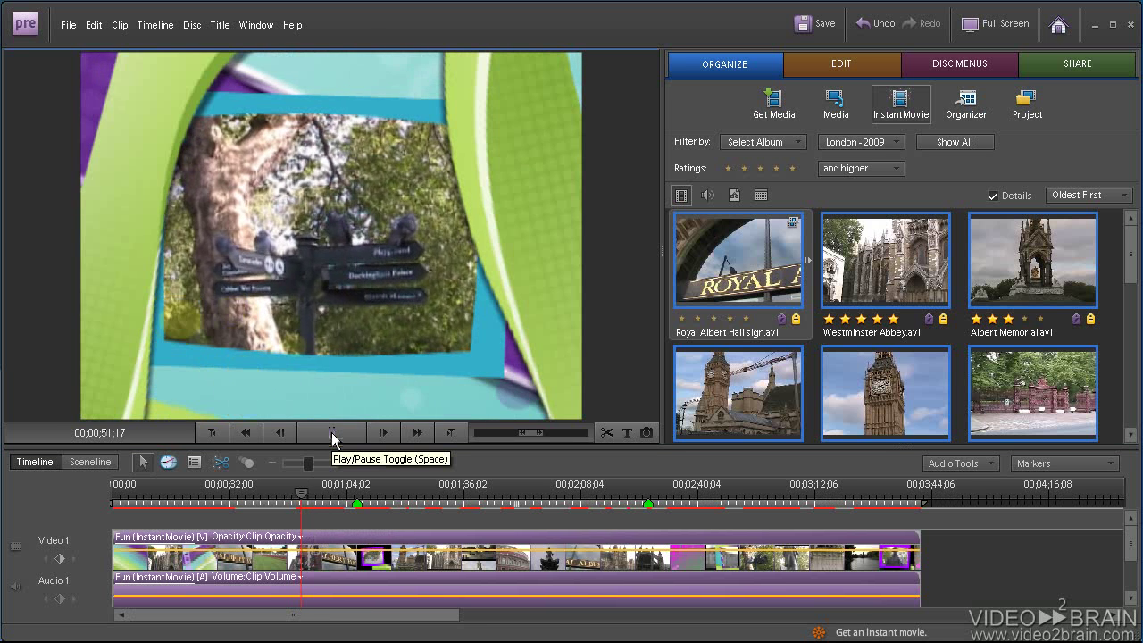
{"action": "left_click", "coordinate": [331, 432]}
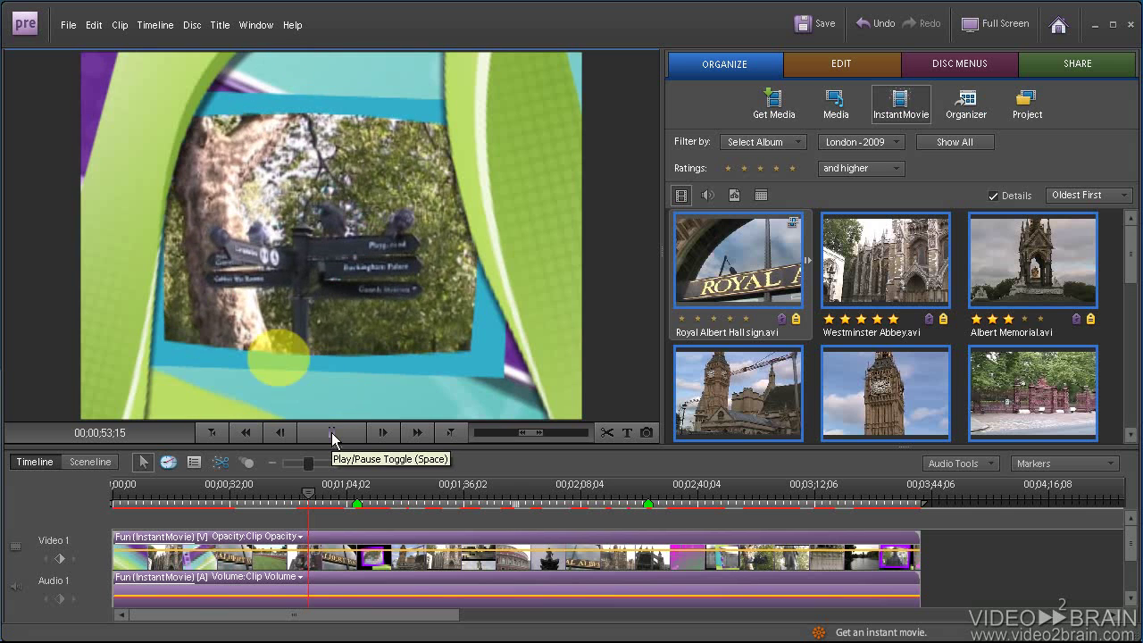
{"action": "left_click", "coordinate": [424, 487]}
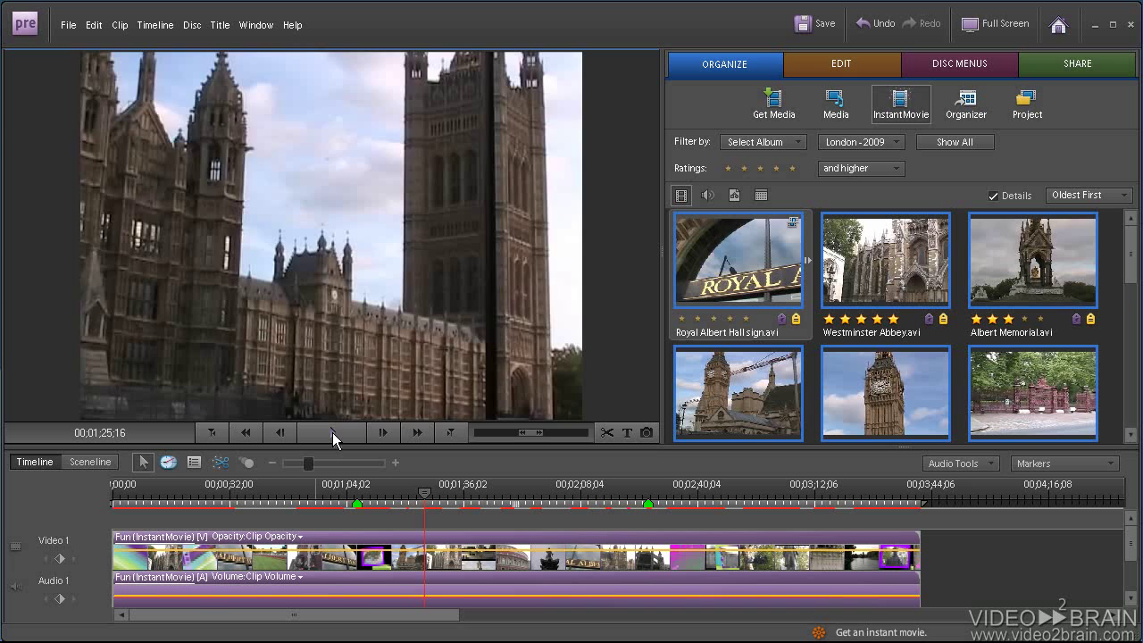
{"action": "left_click", "coordinate": [332, 433]}
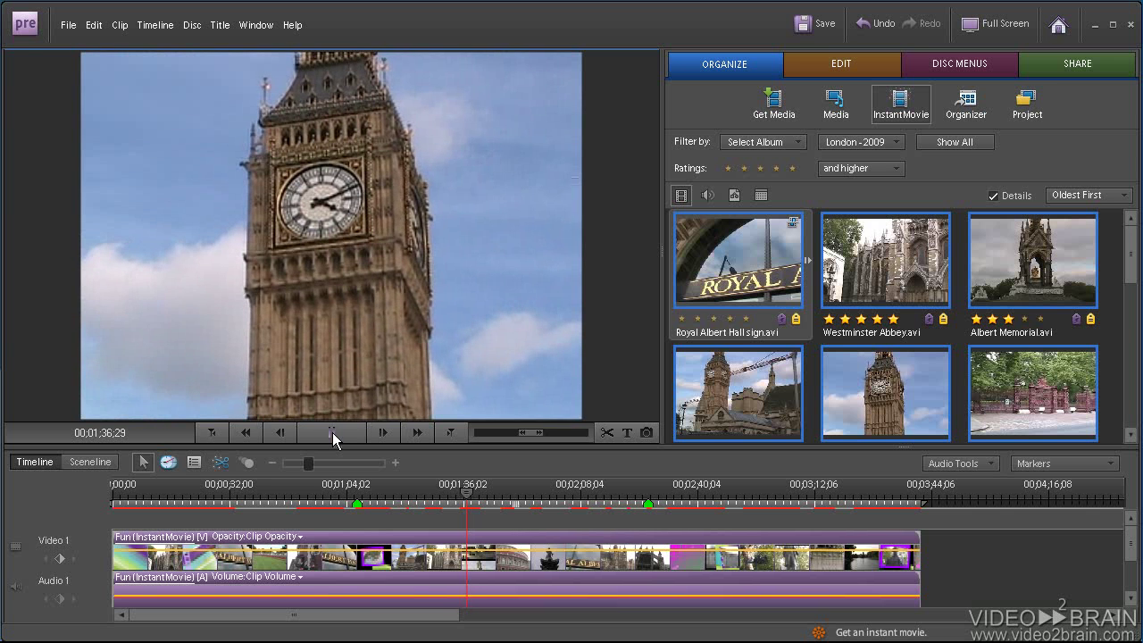
{"action": "left_click", "coordinate": [332, 432]}
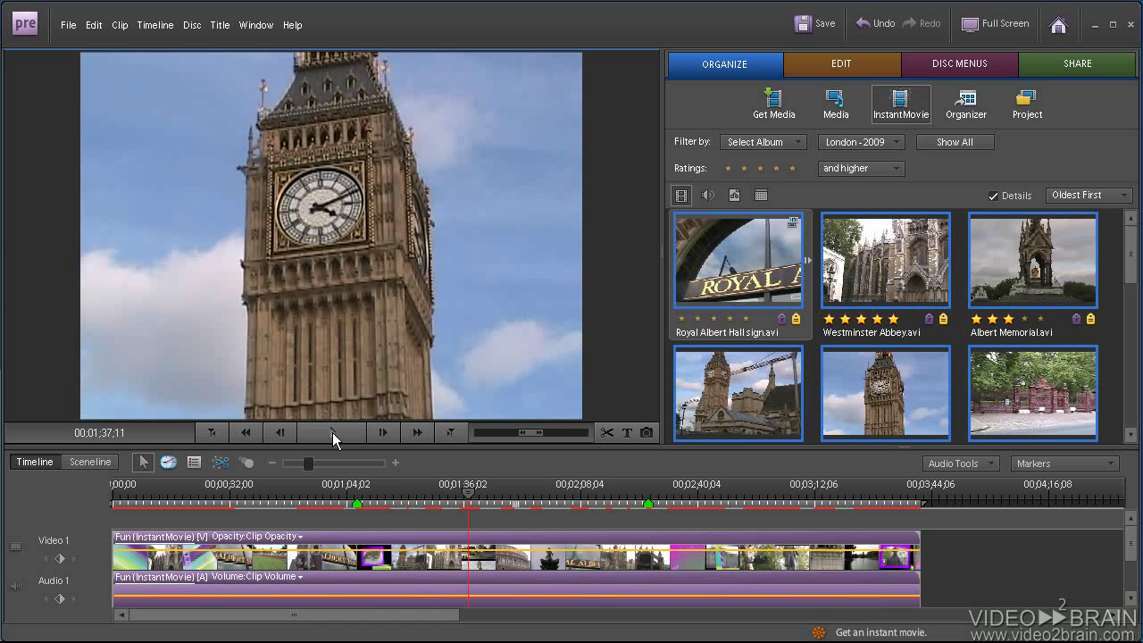
Step: Break apart the InstantMovie, enlarge the timeline, and move the playhead to 00;00;39;02
{"action": "right_click", "coordinate": [336, 535]}
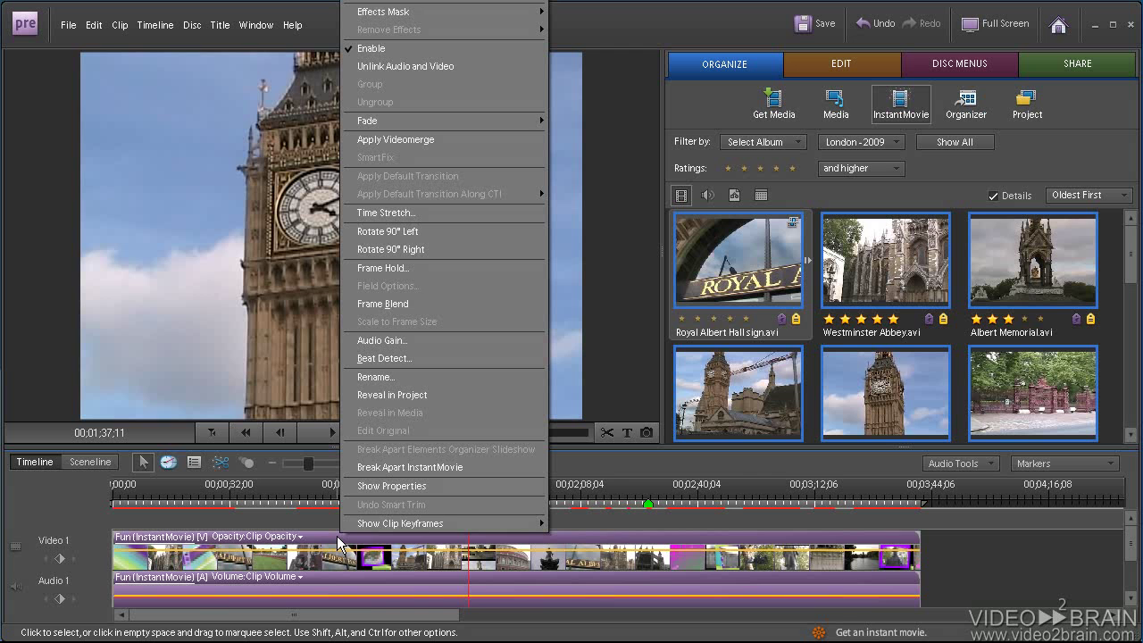
{"action": "left_click", "coordinate": [410, 467]}
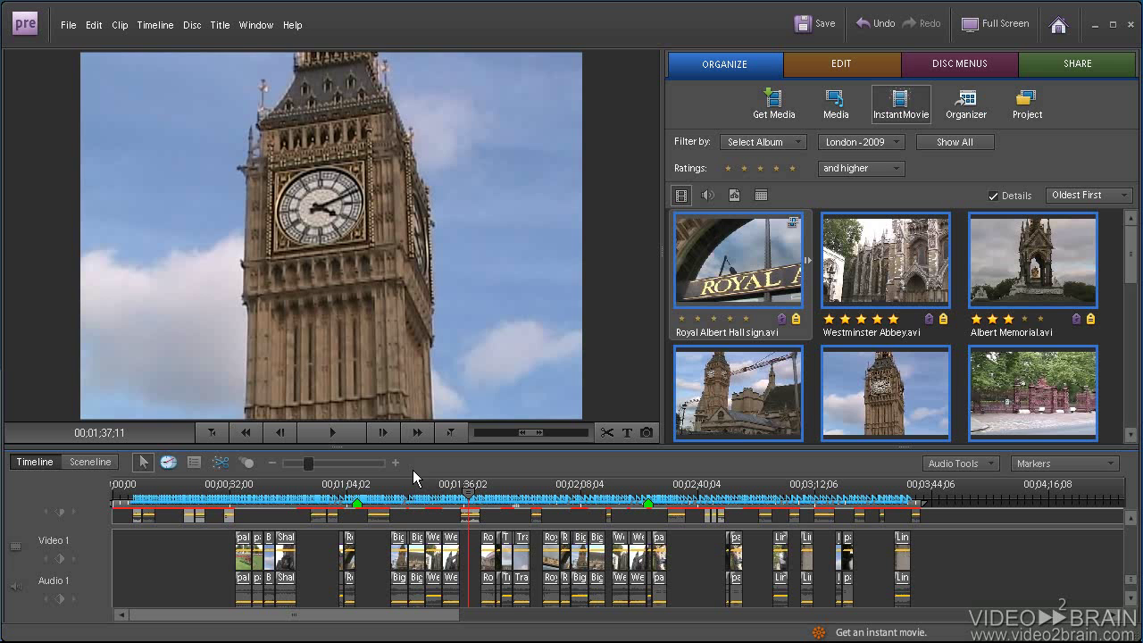
{"action": "left_click_drag", "start_coordinate": [418, 449], "coordinate": [407, 157]}
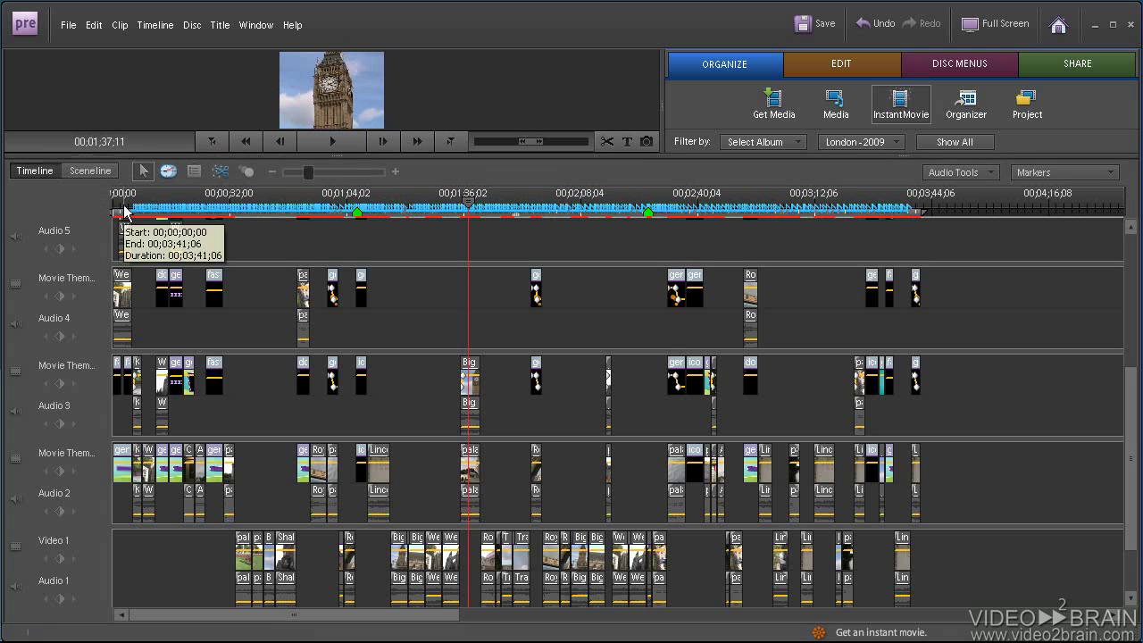
{"action": "left_click_drag", "start_coordinate": [118, 207], "coordinate": [256, 196]}
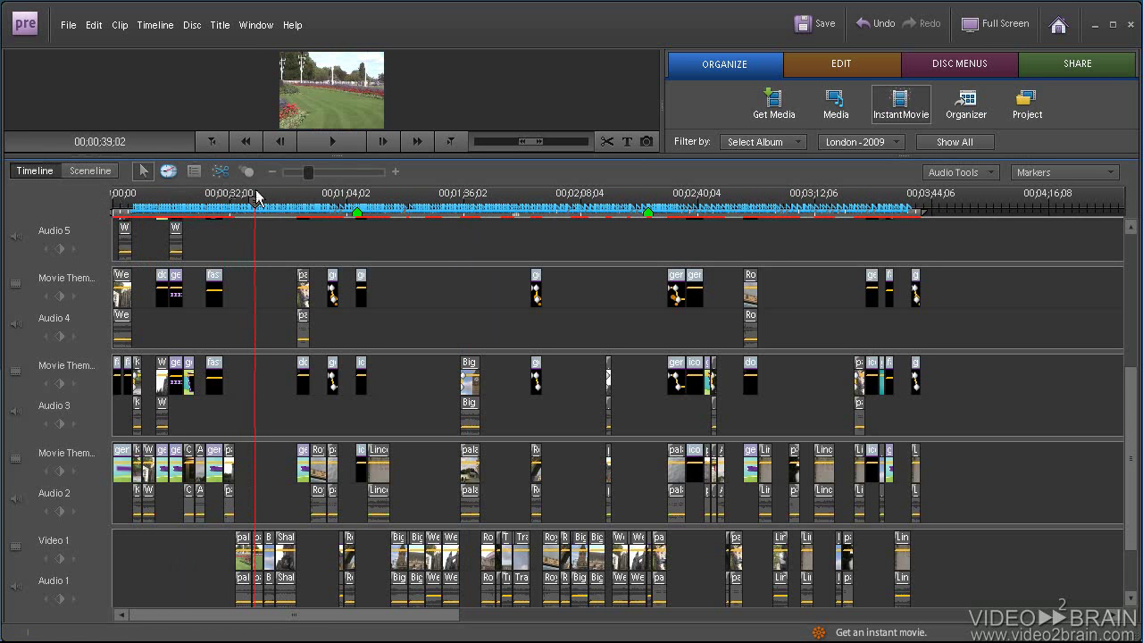